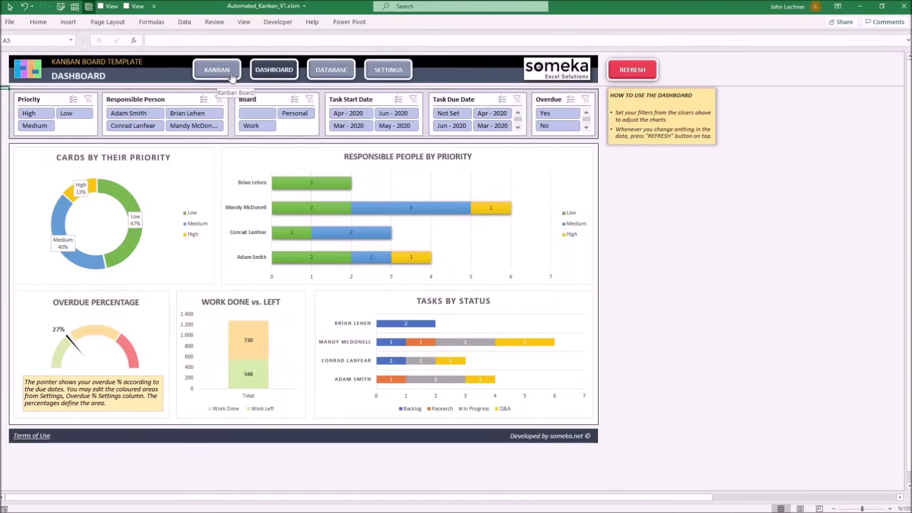
Step: Move through the Kanban, Dashboard and Database sheets to the template's Settings sheet
click(233, 70)
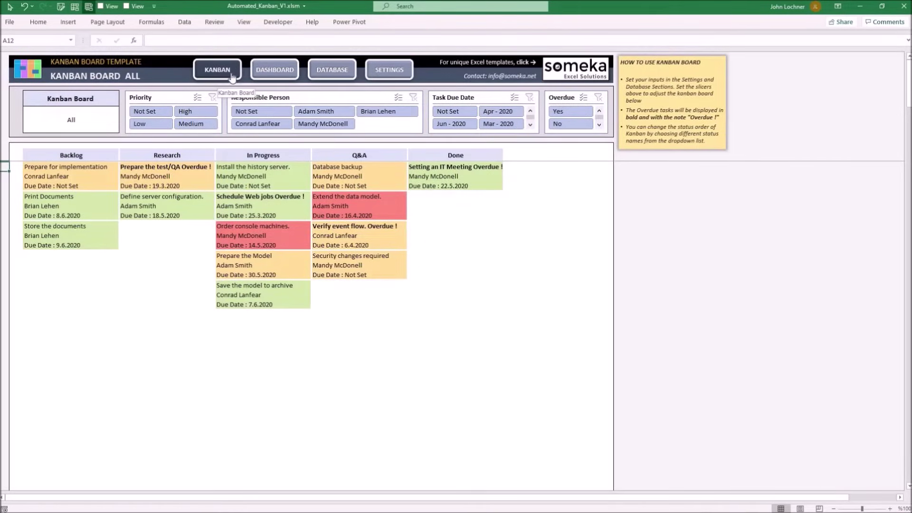
click(269, 75)
click(327, 70)
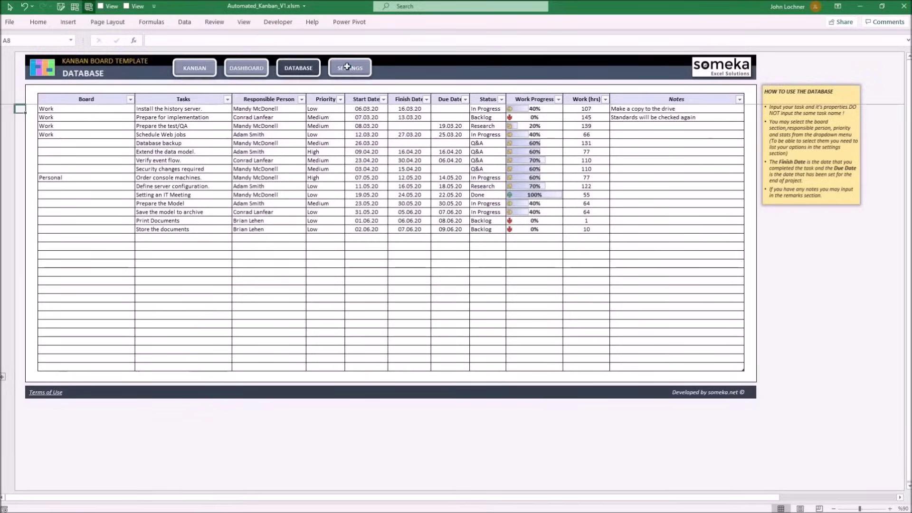
click(347, 67)
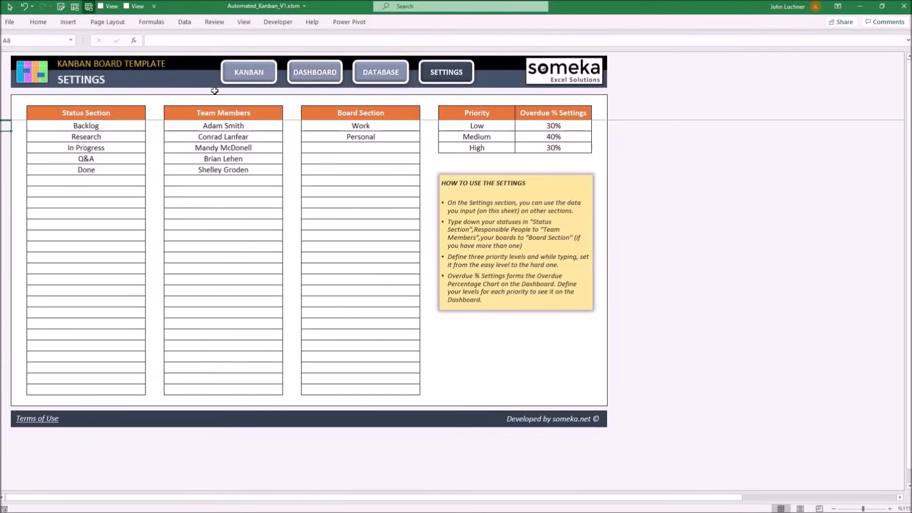
Step: Add Q&A 2 as a new status below Done in the Settings statuses list
click(302, 76)
click(386, 74)
click(117, 176)
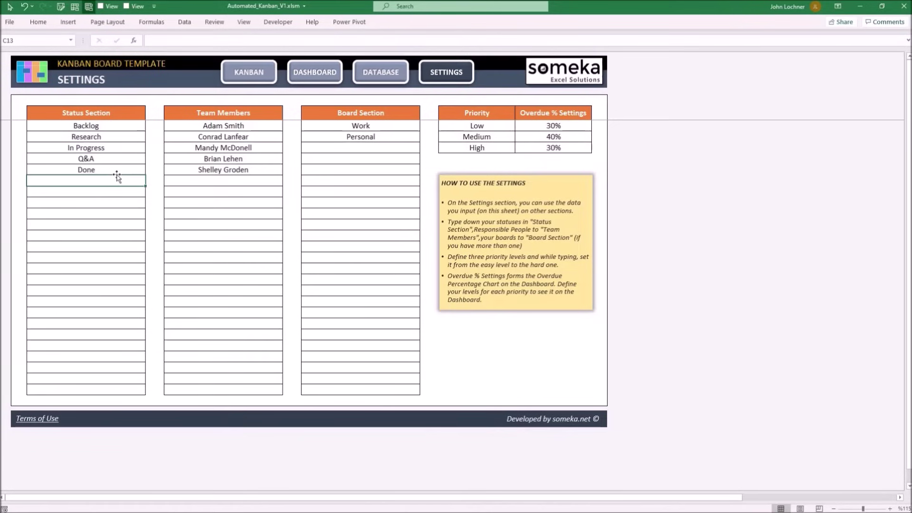
text(Q)
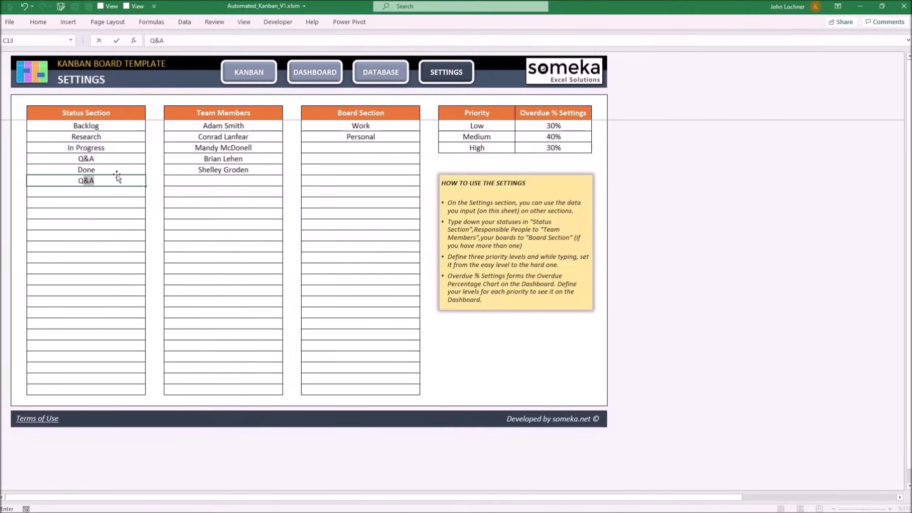
text(&A 2)
key(Return)
Step: Add the new team member's full name below the last team member
click(194, 178)
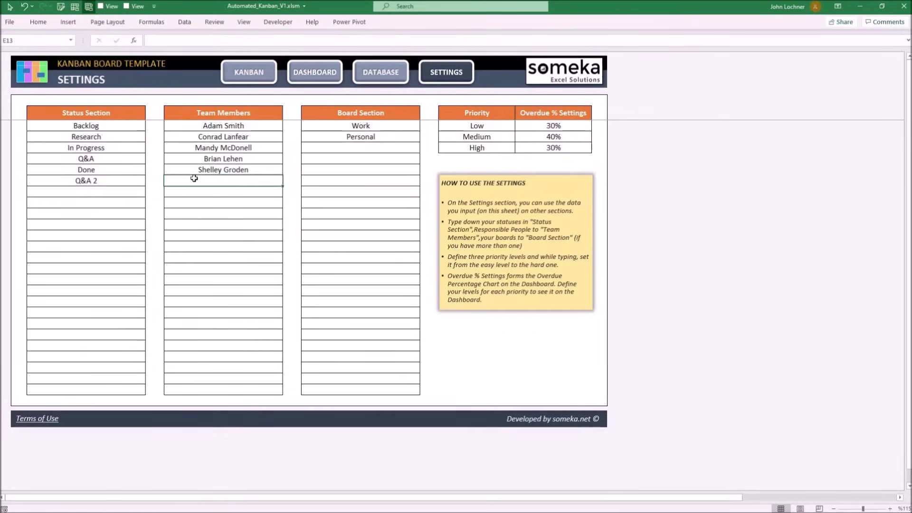
key(Return)
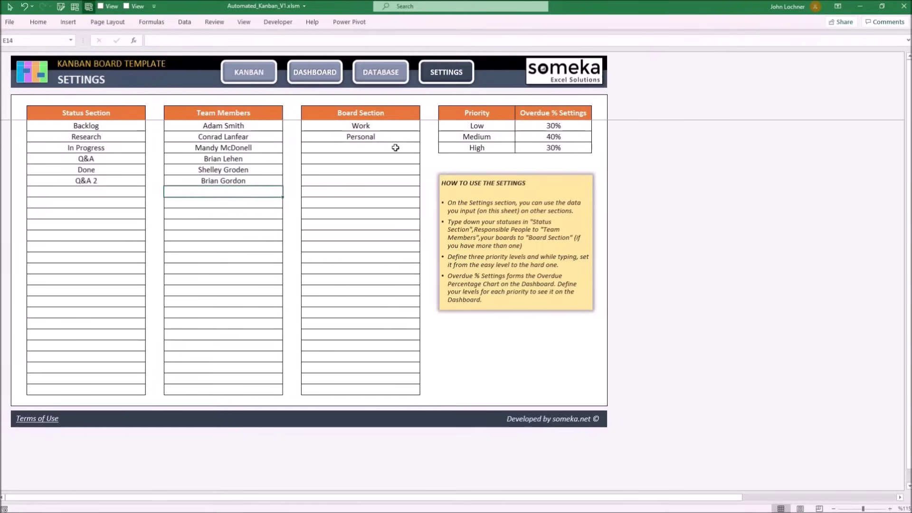
click(395, 147)
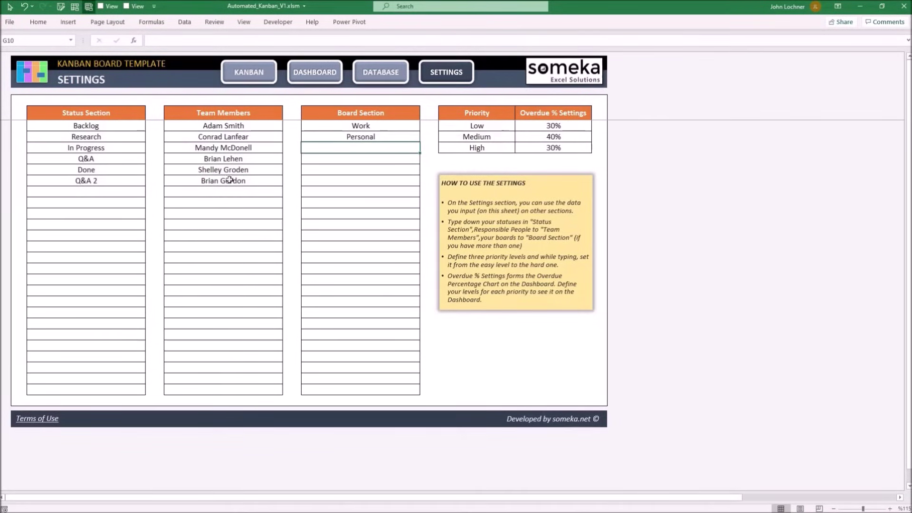
click(371, 80)
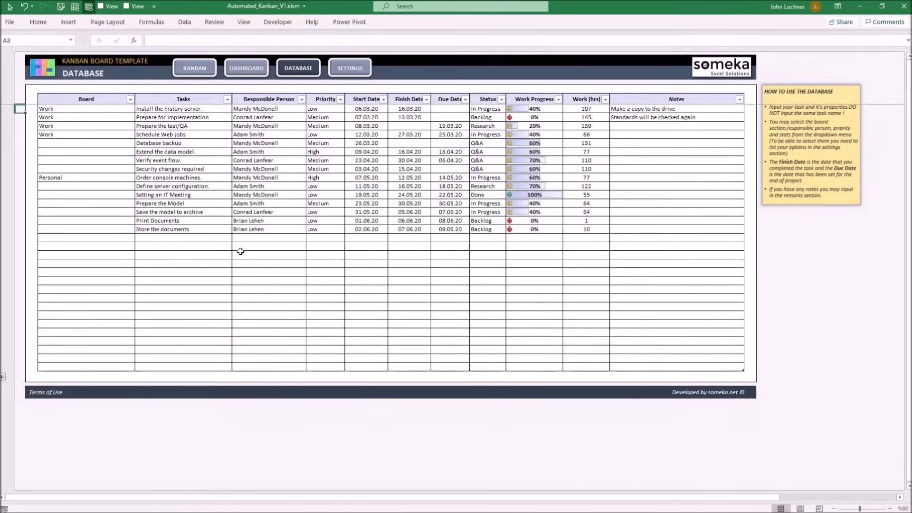
Step: Review the Responsible Person choices for 'Store the documents' without changing them
click(134, 204)
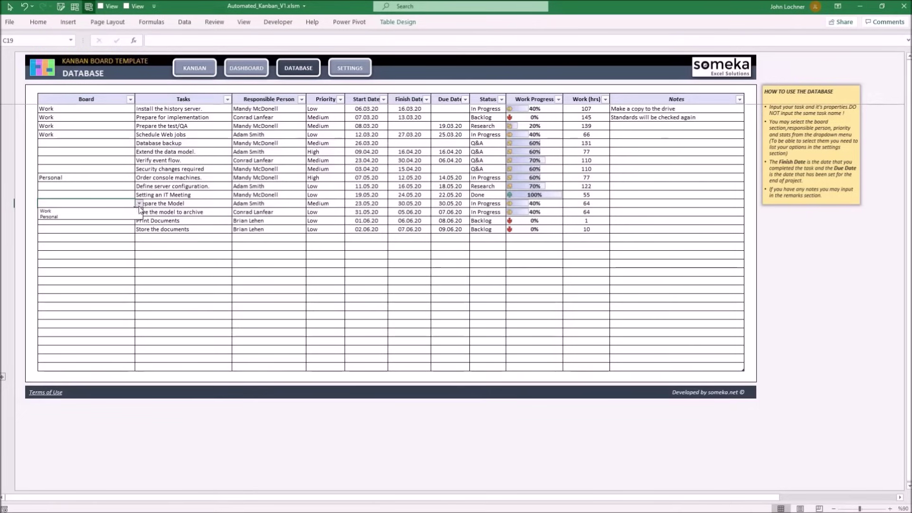
click(209, 229)
click(304, 229)
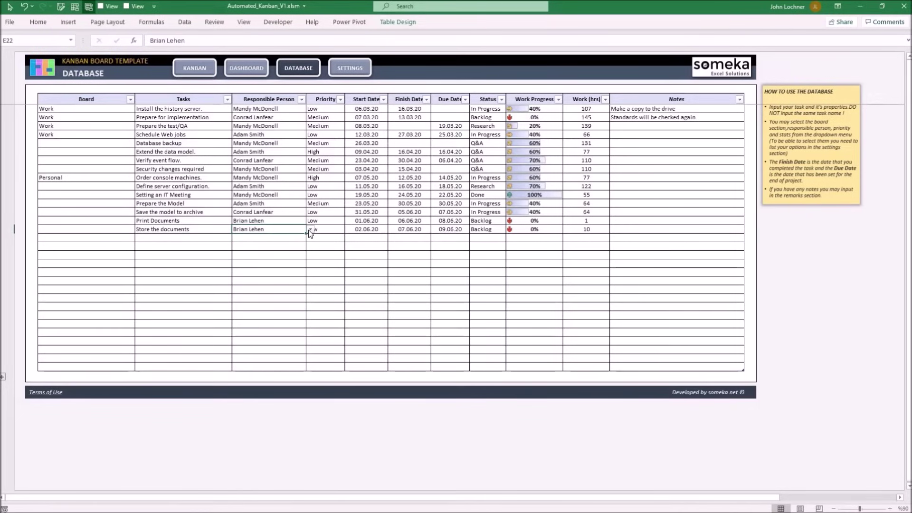
click(310, 230)
click(310, 230)
Step: Check the priority and status choices, keeping Backlog, then start the first empty row's board entry
click(344, 230)
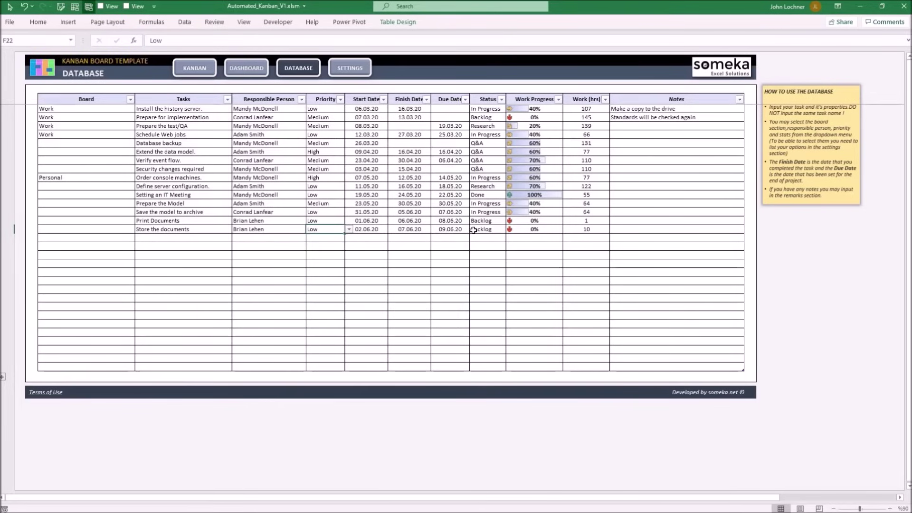
click(505, 231)
click(510, 229)
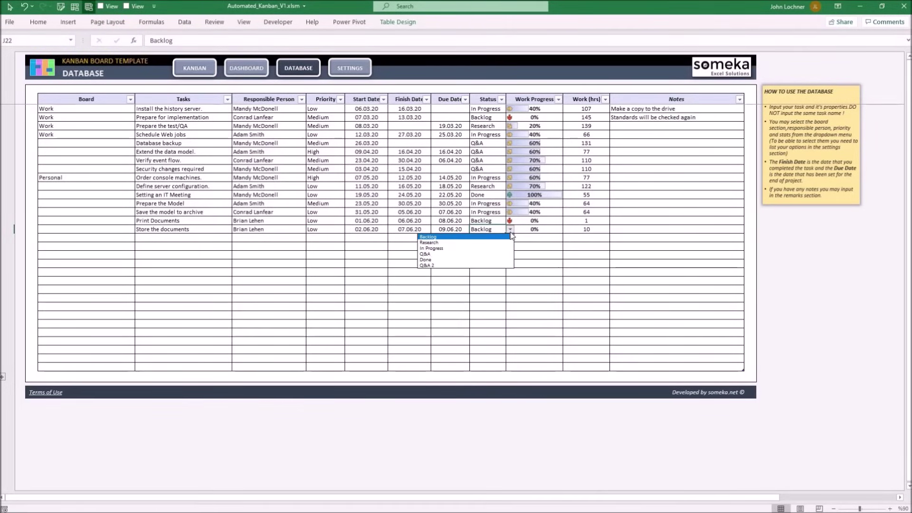
click(510, 233)
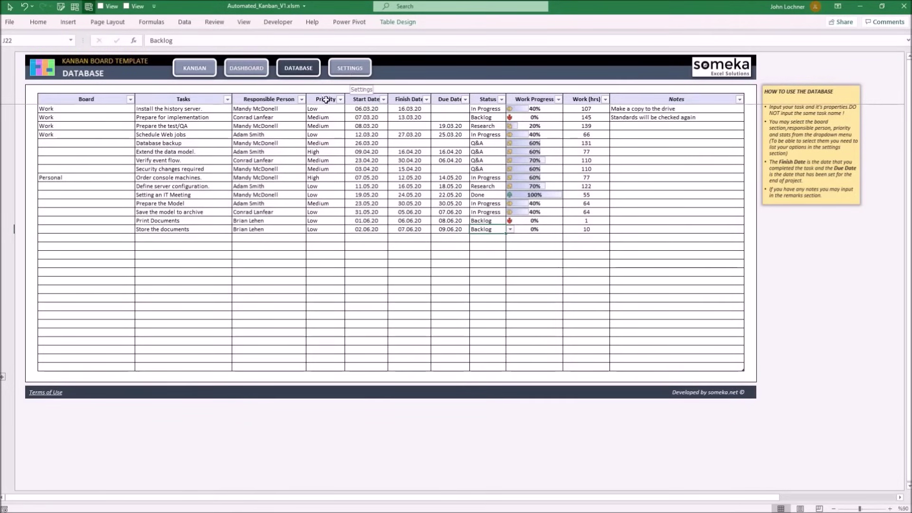
click(128, 239)
click(139, 237)
Step: Start a Work task 'Make the Second Checks' for the new member at Medium priority
click(52, 245)
click(166, 238)
text(Make the Se)
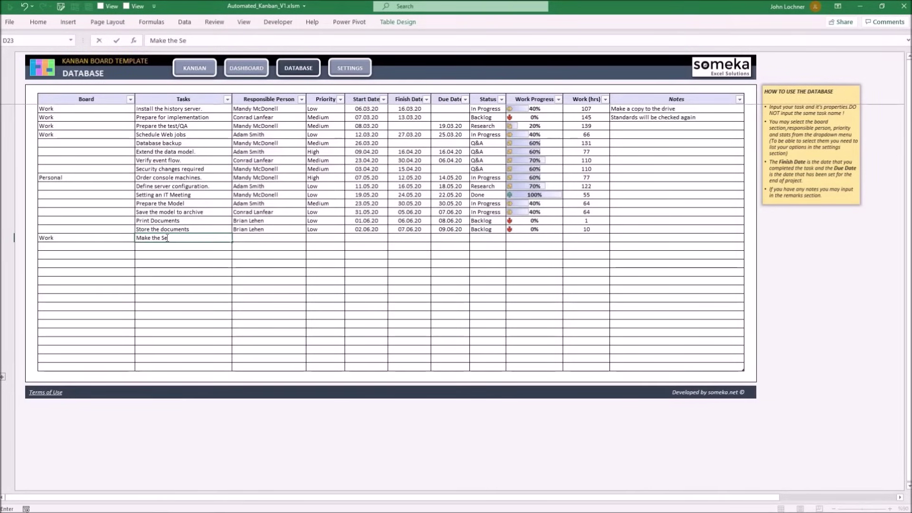
text(cond Checks)
key(Tab)
click(310, 238)
click(266, 269)
click(349, 238)
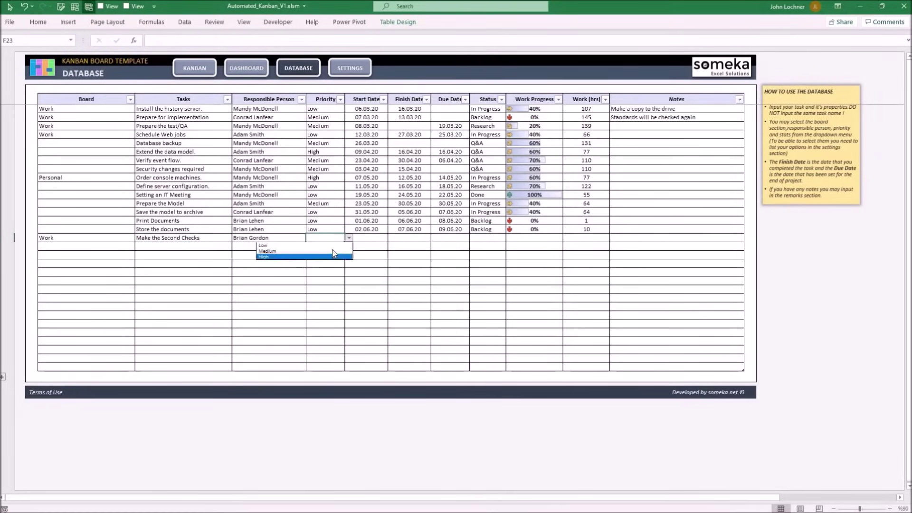
click(332, 251)
Step: Enter start date 03.06.20, finish date 08.06.20 and due date 10.06.2020
key(Tab)
text(03.06.20)
key(Tab)
text(08.06.20)
key(Tab)
text(10.06.2020)
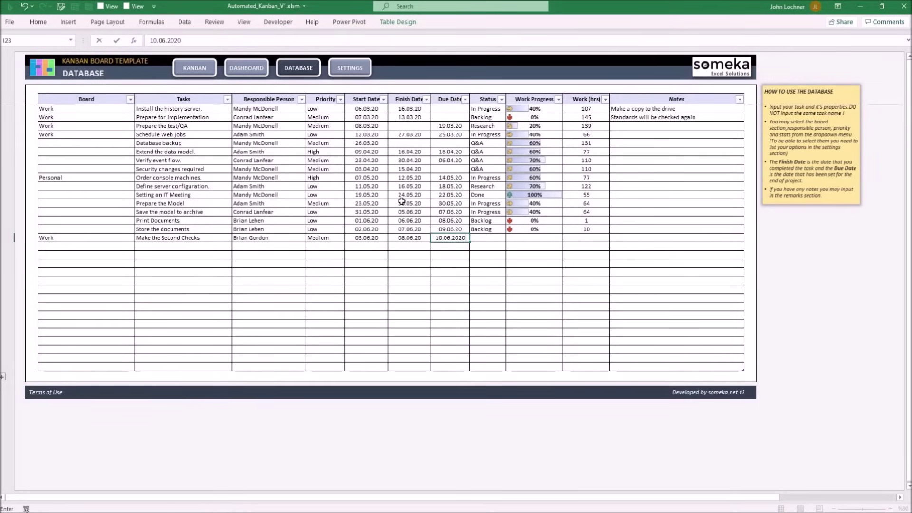
key(Tab)
Step: Set the task's status to Q&A 2, progress to 70% and work hours to 2
click(511, 238)
click(446, 275)
click(552, 239)
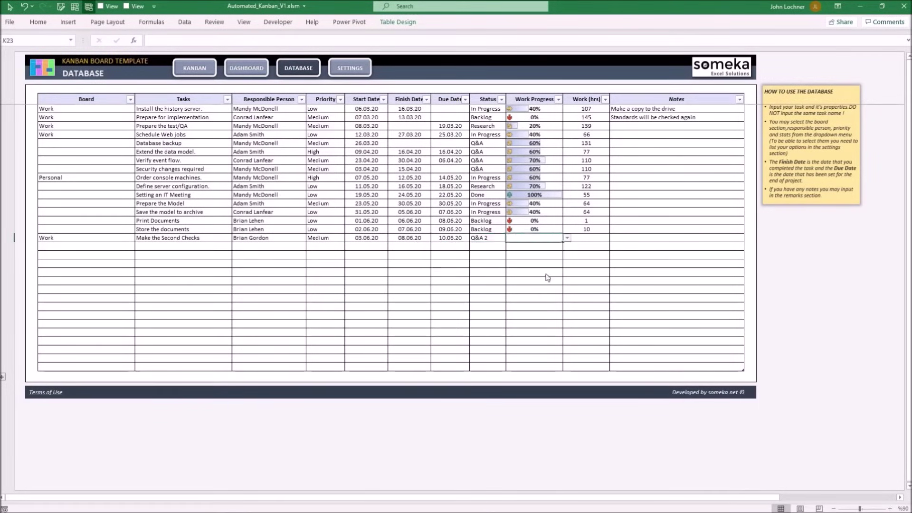
click(567, 238)
click(522, 280)
click(600, 238)
text(2)
key(Return)
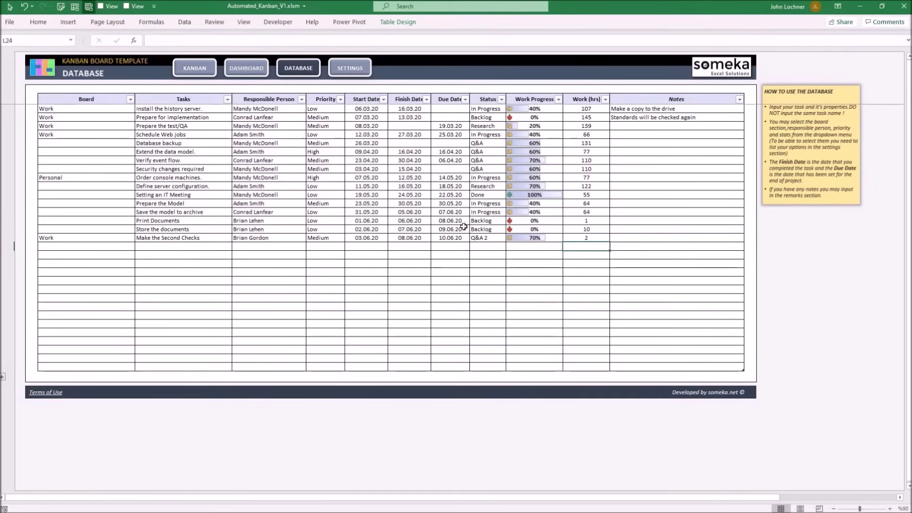
Step: Change the task to Done at 100% progress and view it on the Kanban board
drag(589, 238, 72, 237)
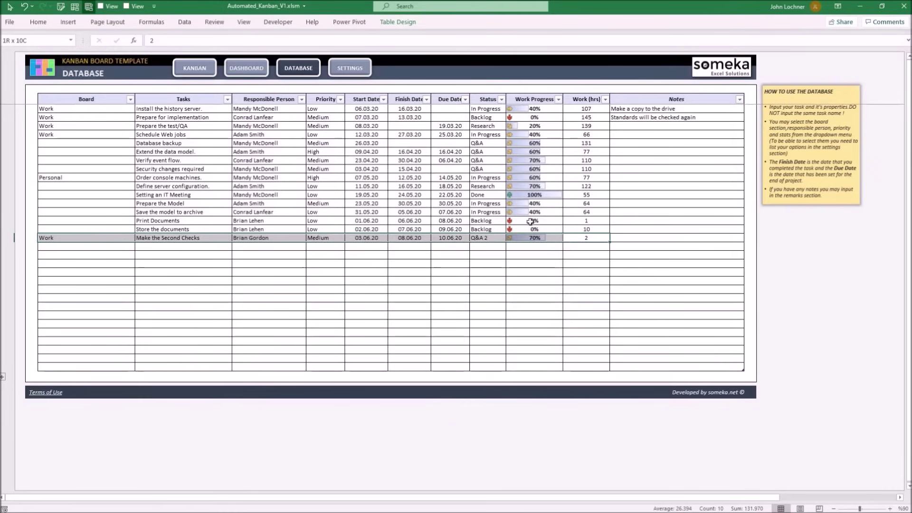
click(492, 237)
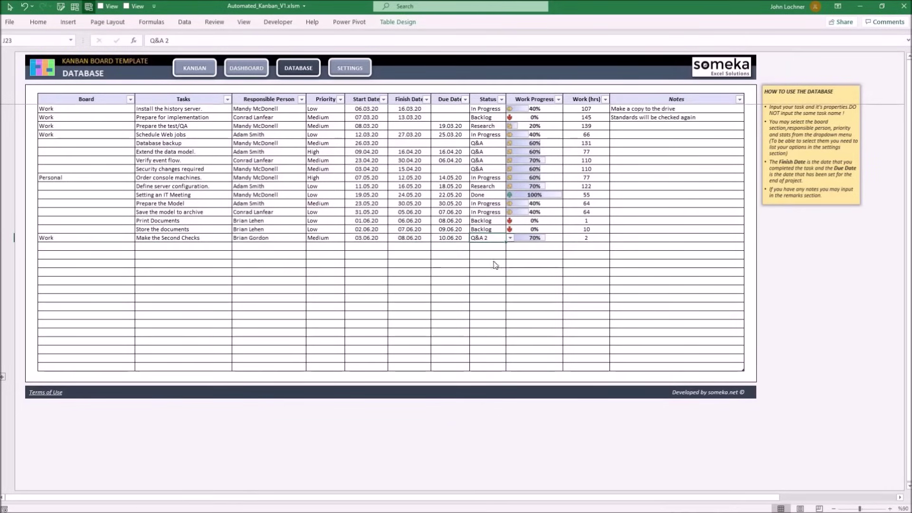
click(510, 238)
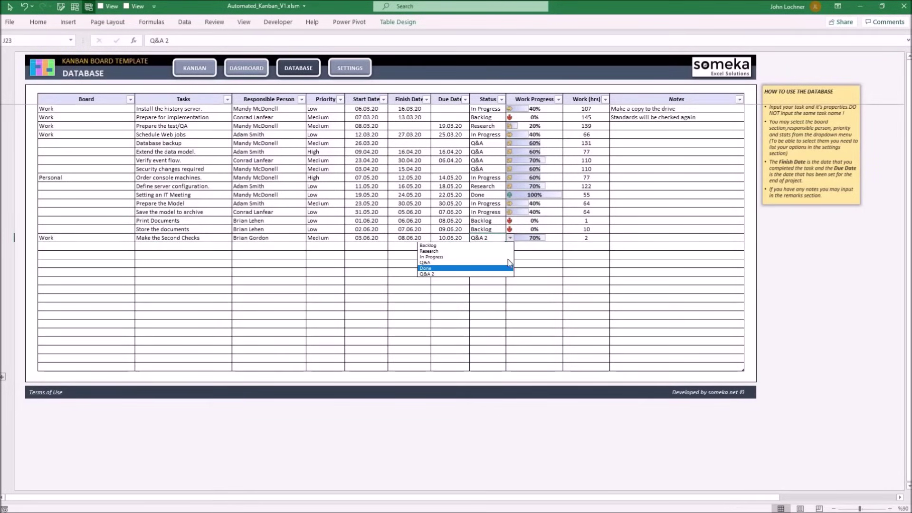
click(508, 268)
click(556, 238)
click(567, 238)
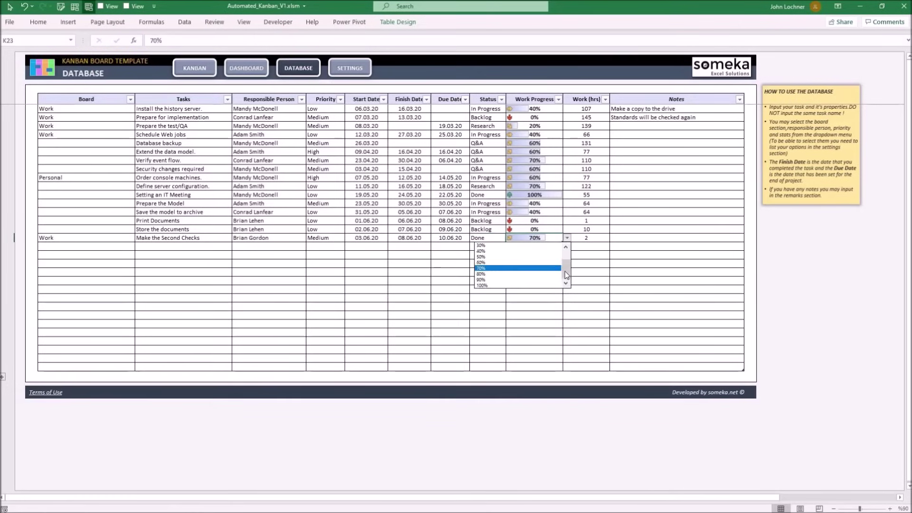
click(546, 285)
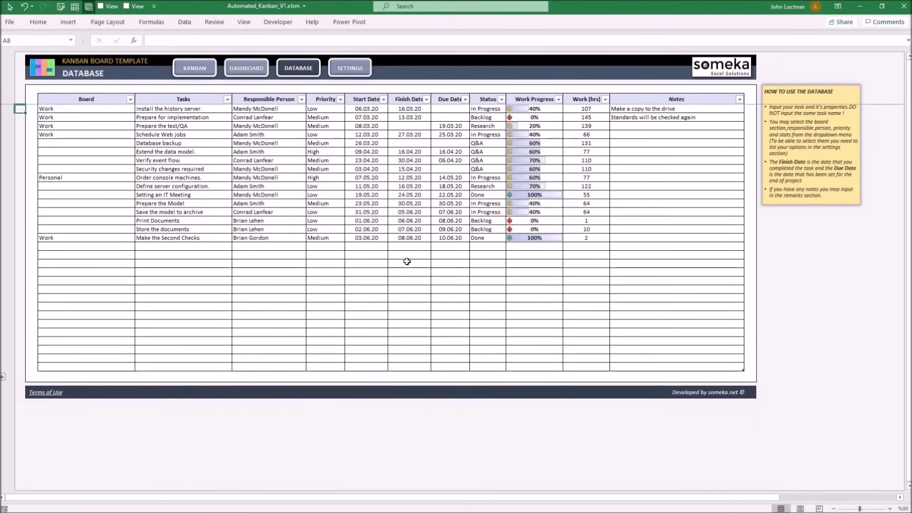
click(192, 66)
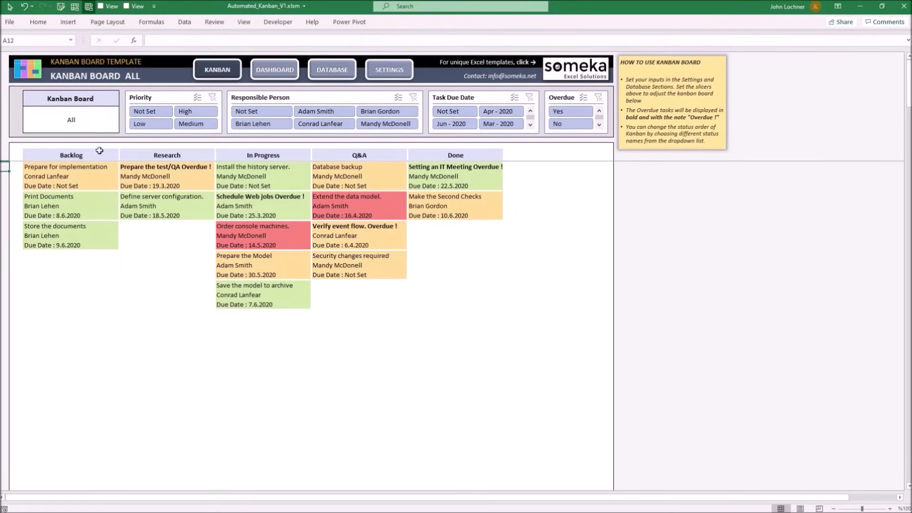
click(117, 128)
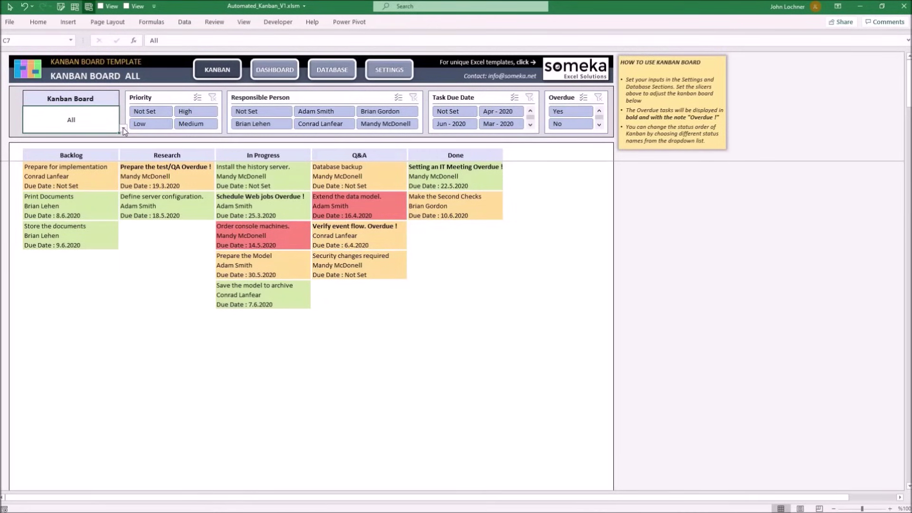
click(123, 129)
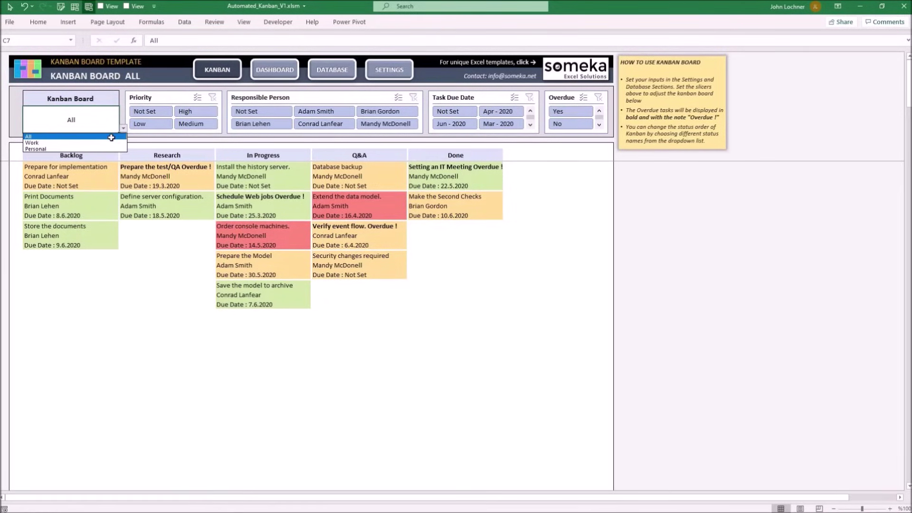
click(111, 137)
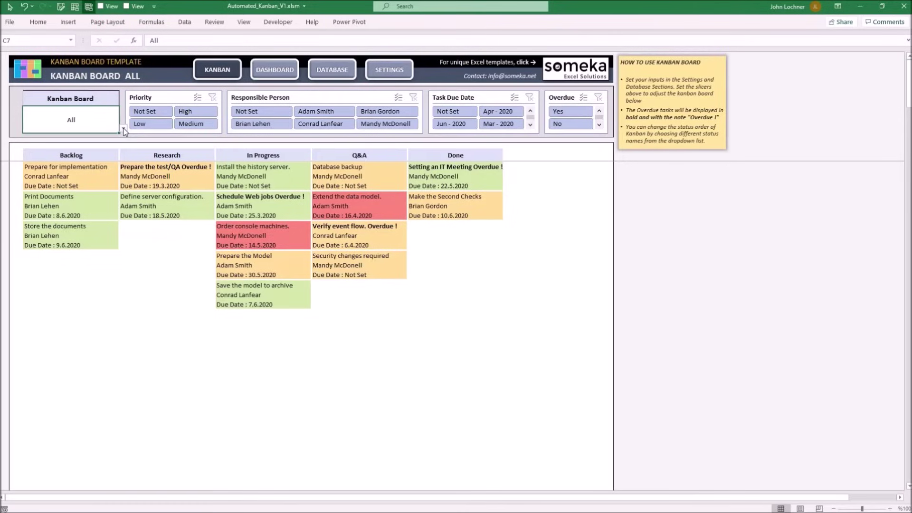
click(123, 129)
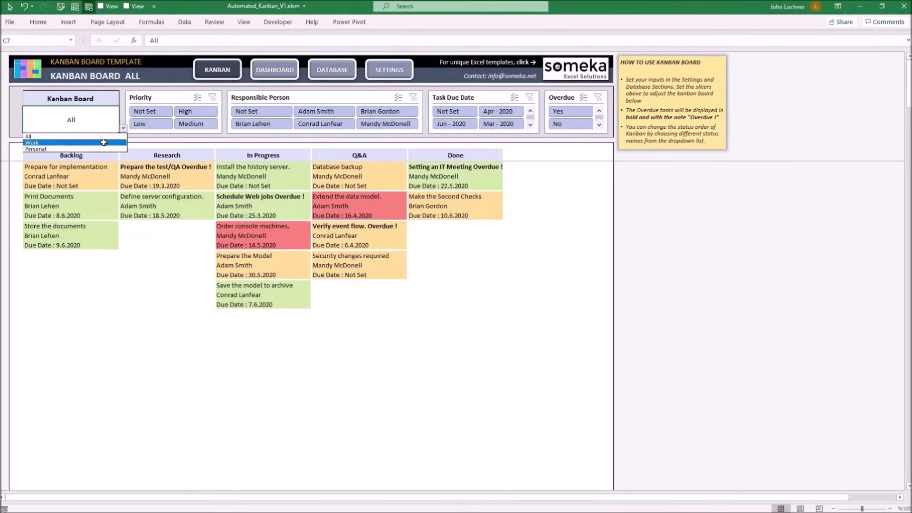
click(105, 143)
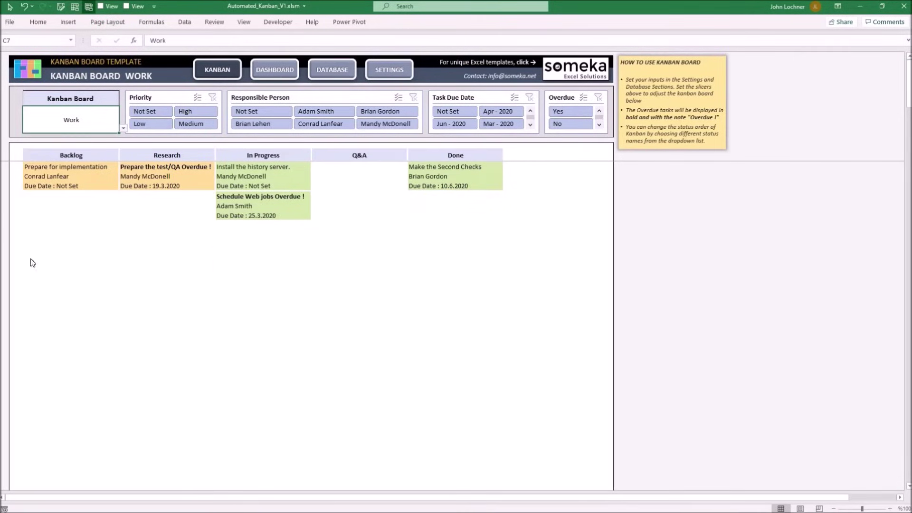
click(124, 128)
click(114, 136)
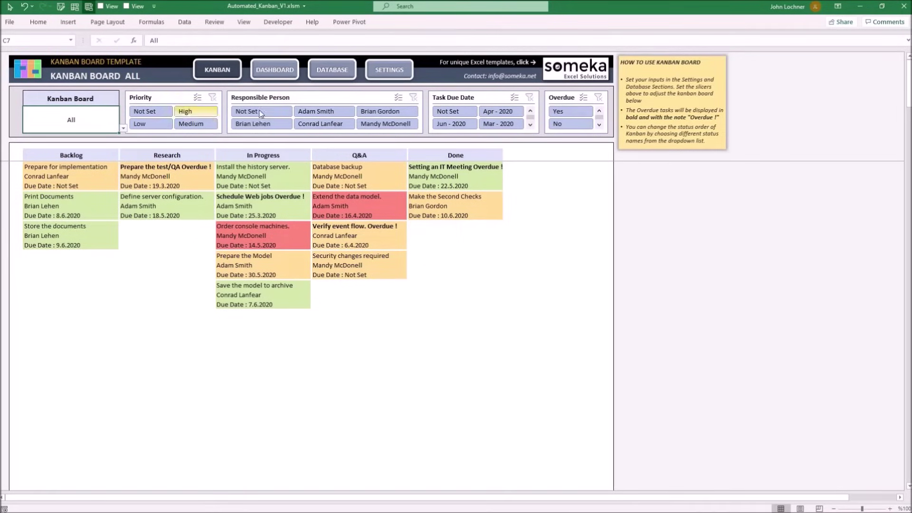
click(196, 111)
Step: Try and clear a person filter, then enable multi-select on the Priority and Responsible Person slicers
click(323, 111)
click(413, 97)
click(197, 98)
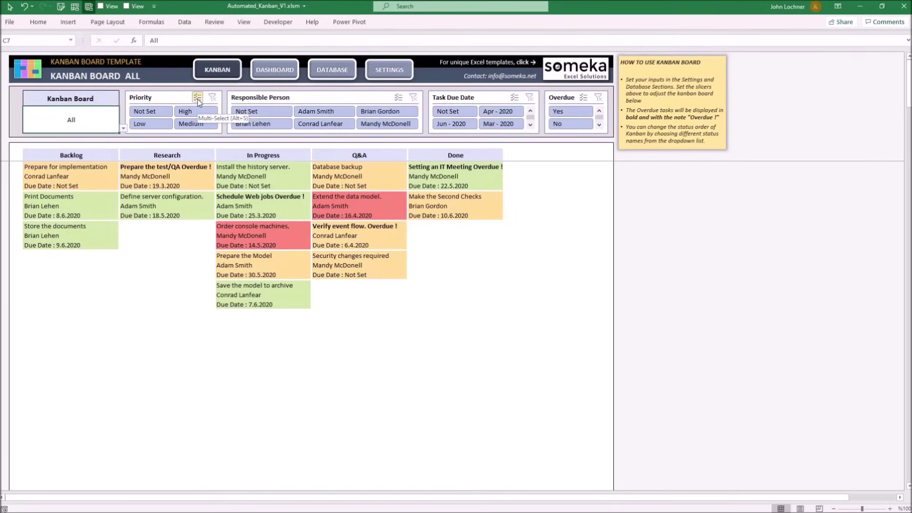
click(398, 97)
Step: Hide one person's tasks, then clear the Responsible Person filter to show every card
click(286, 115)
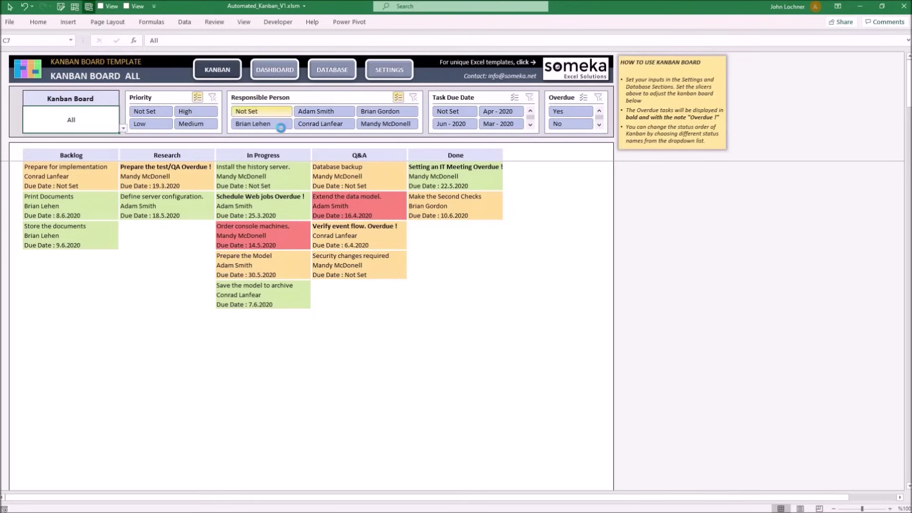
click(269, 123)
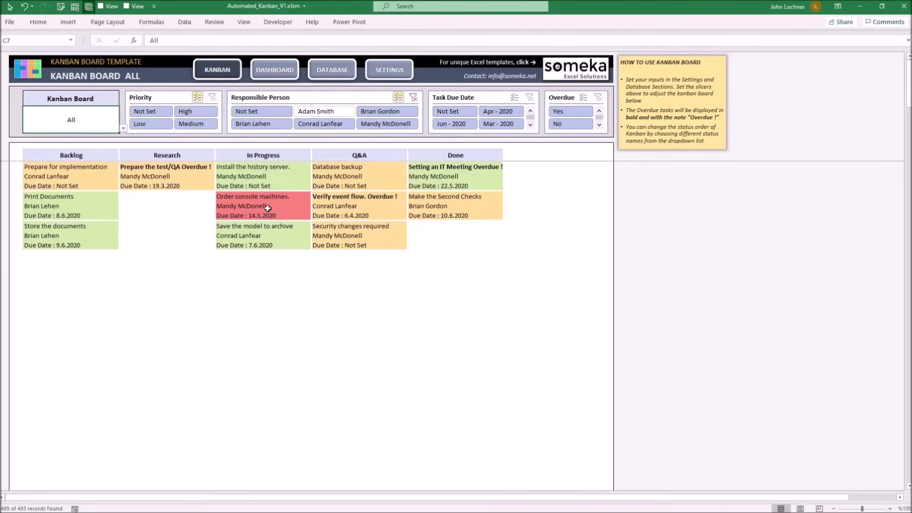
click(414, 98)
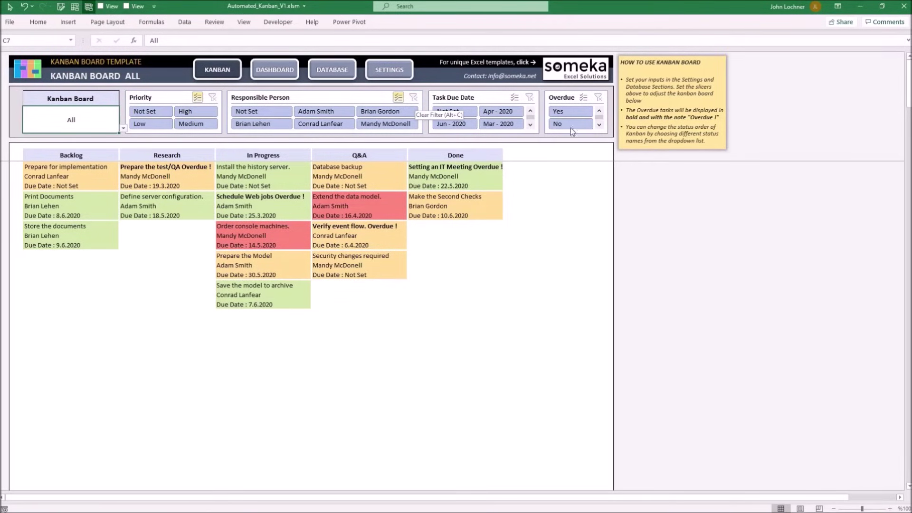
click(596, 156)
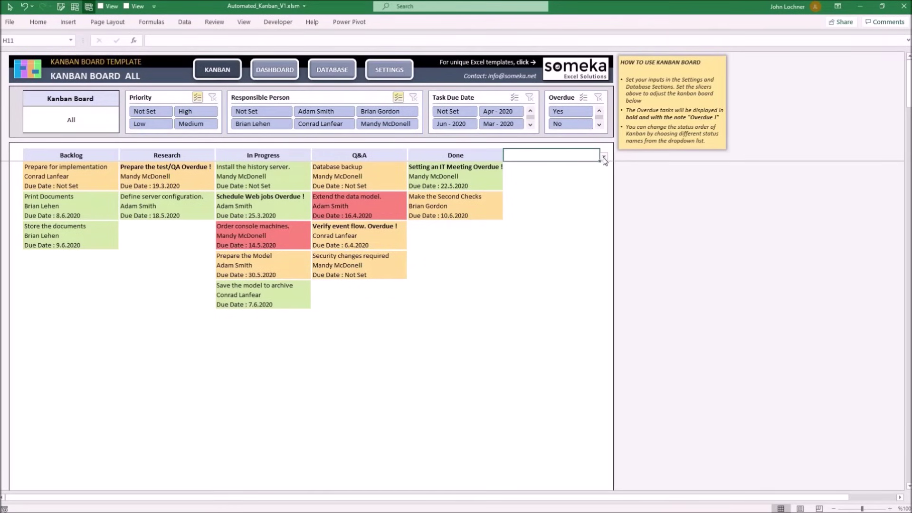
Step: Set header cell H11 to Q&A 2, creating a sixth board column after Done
click(604, 157)
click(568, 201)
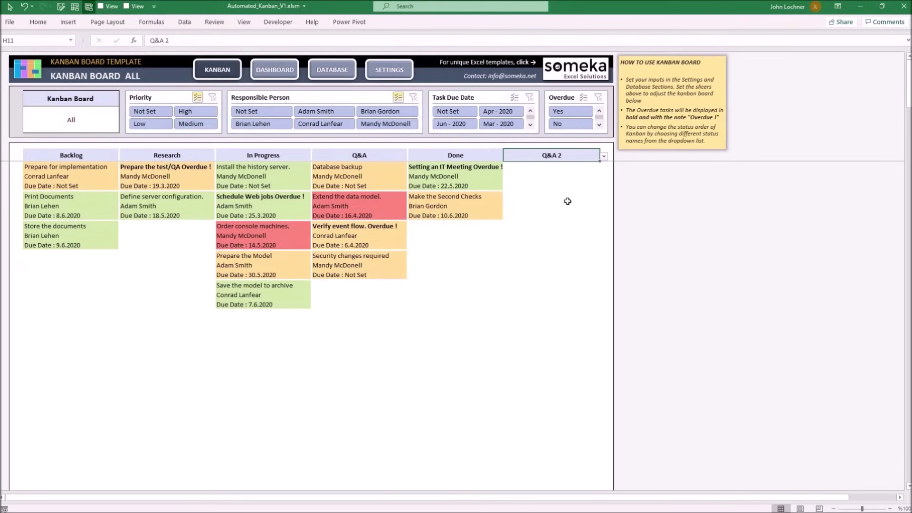
click(349, 77)
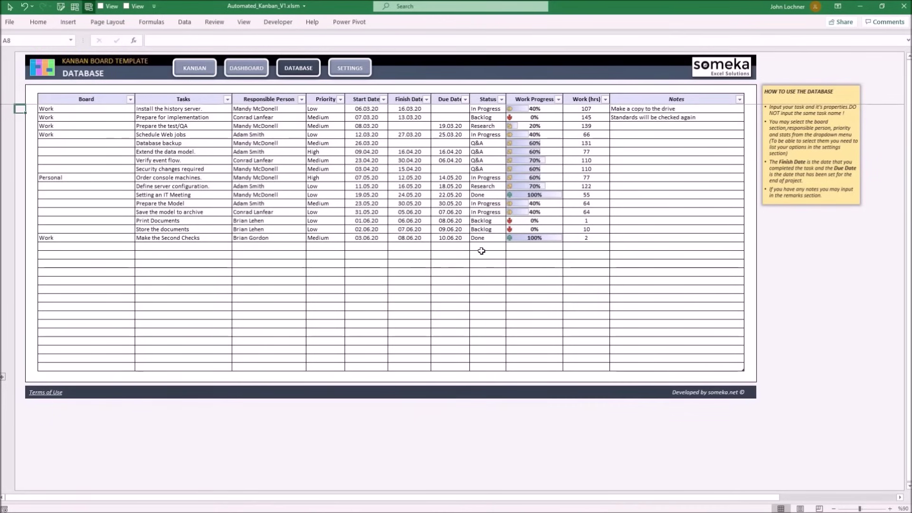
Step: Change Make the Second Checks to Q&A 2 status with 80% work progress
click(499, 239)
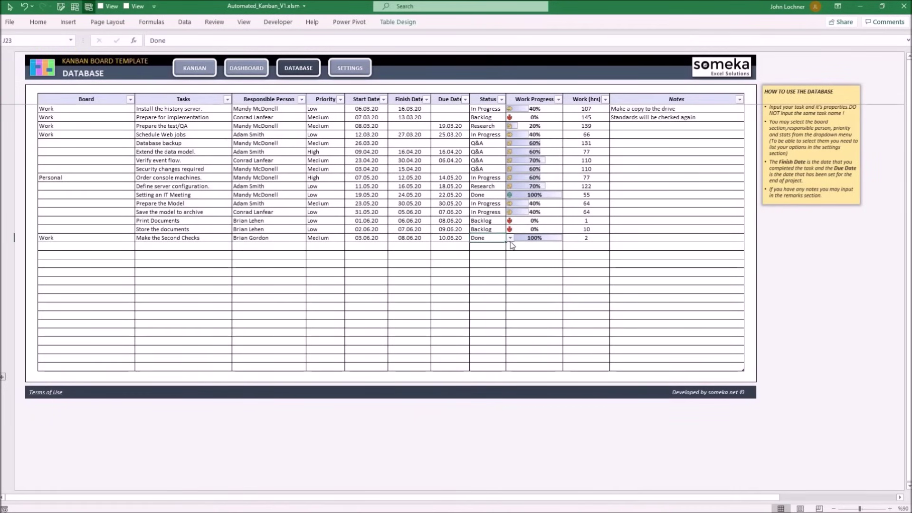
key(alt+Down)
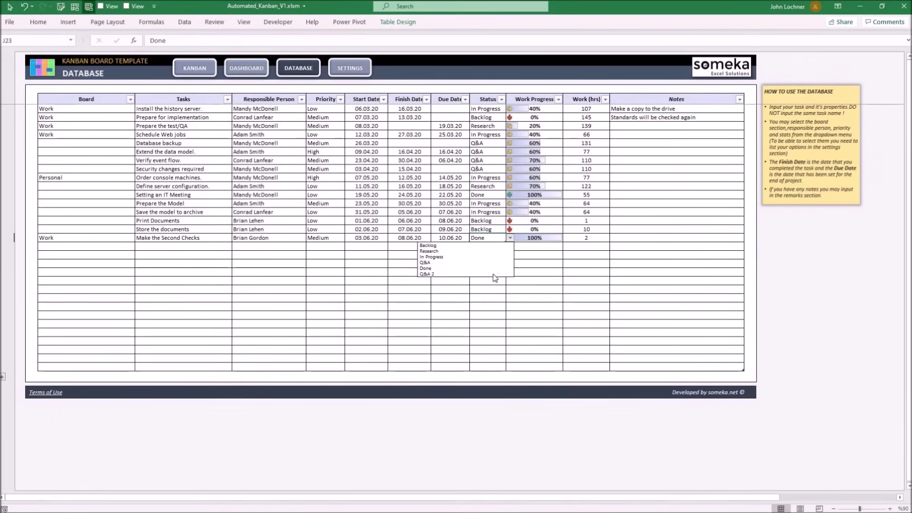
click(494, 275)
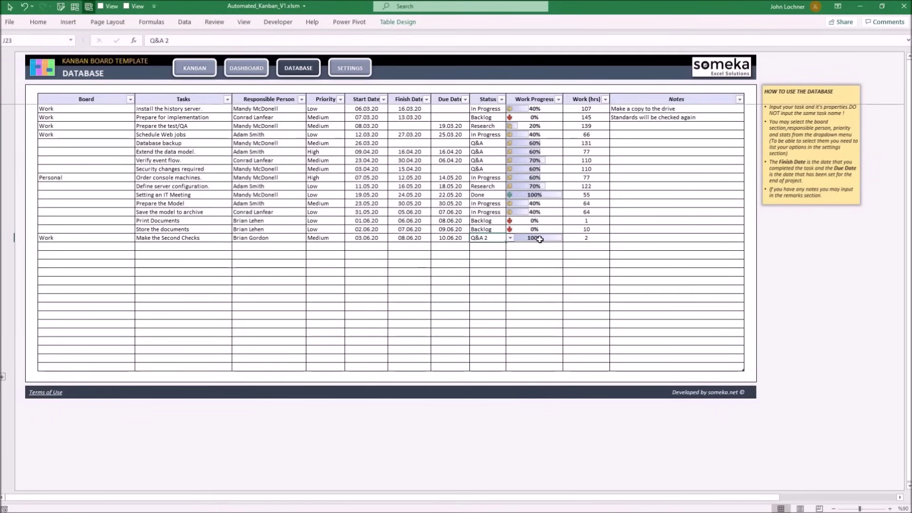
key(Right)
key(alt+Down)
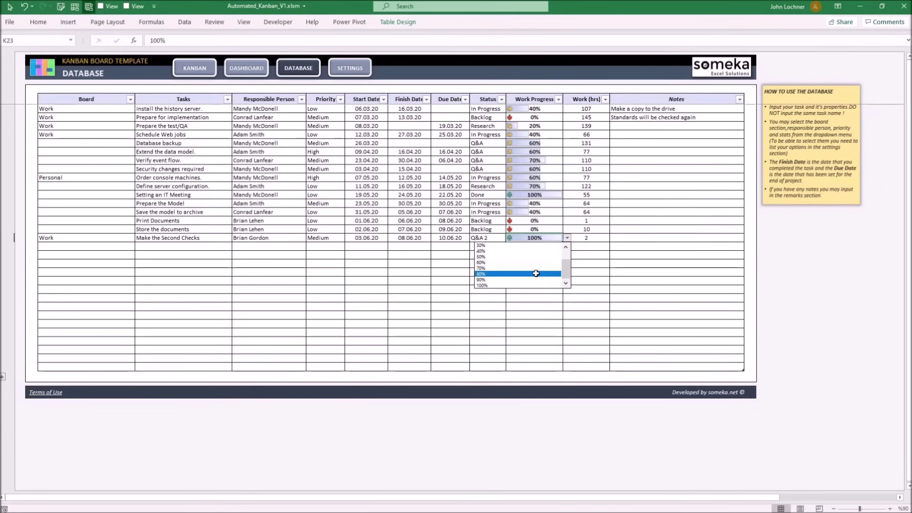
click(546, 274)
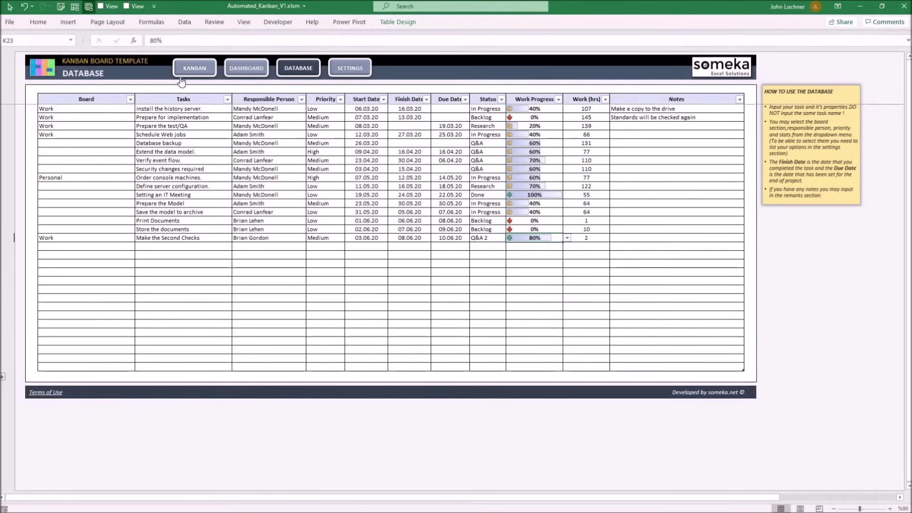
Step: Confirm the task's card now appears under the Q&A 2 column on the Kanban board
click(202, 69)
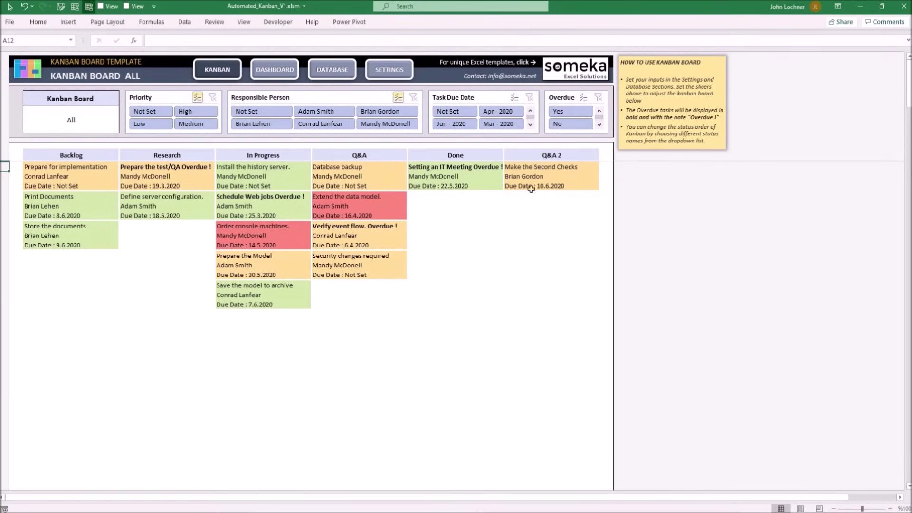
drag(556, 169, 553, 186)
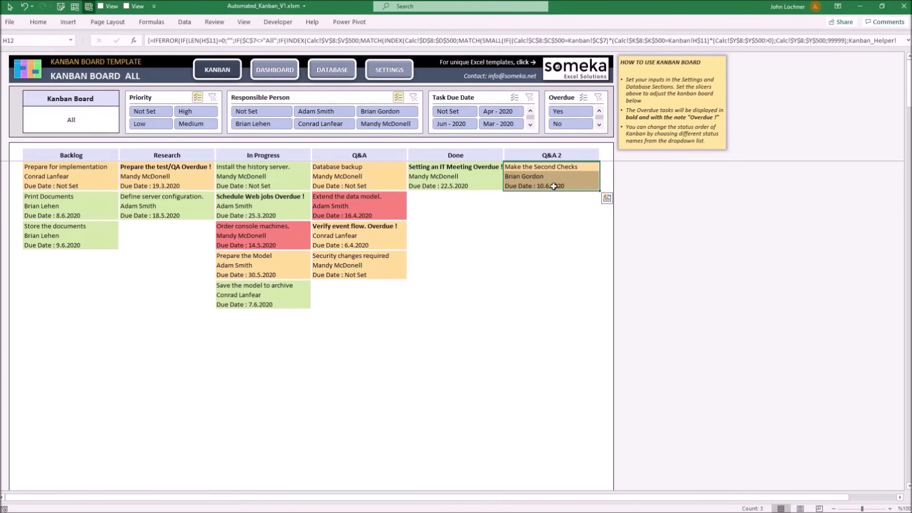
key(Home)
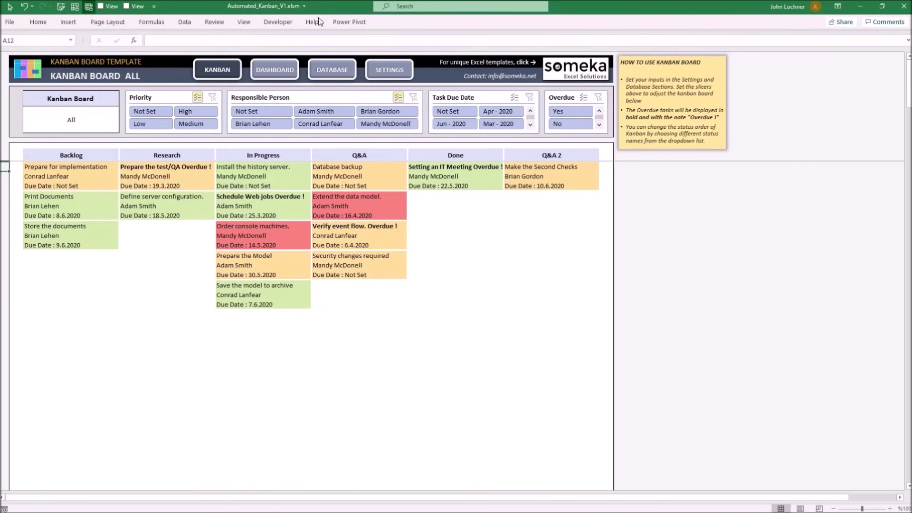
click(280, 78)
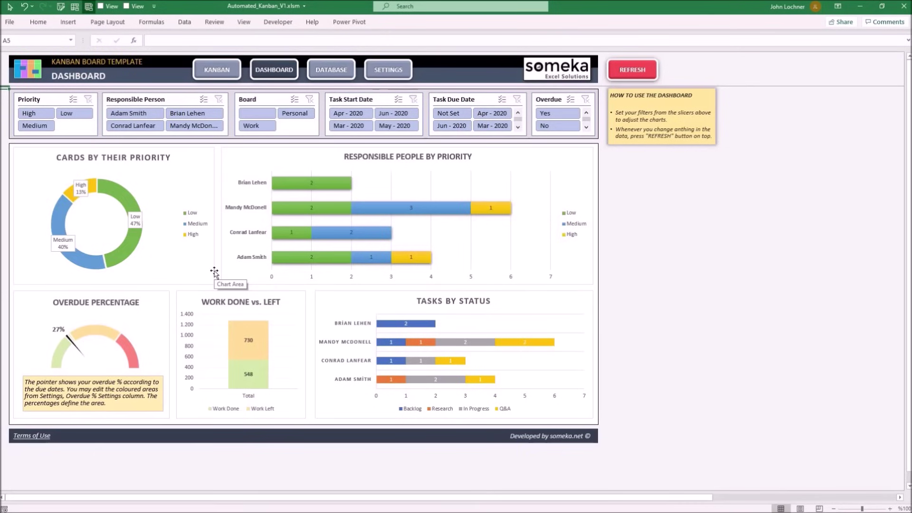
Step: Refresh the dashboard charts, try Personal and High filters, then clear the person and priority filters
click(640, 68)
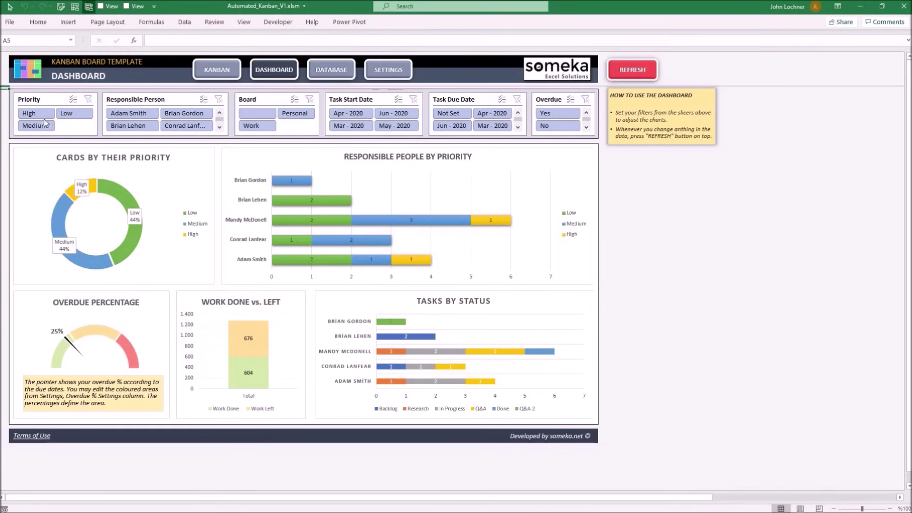
click(299, 113)
click(193, 113)
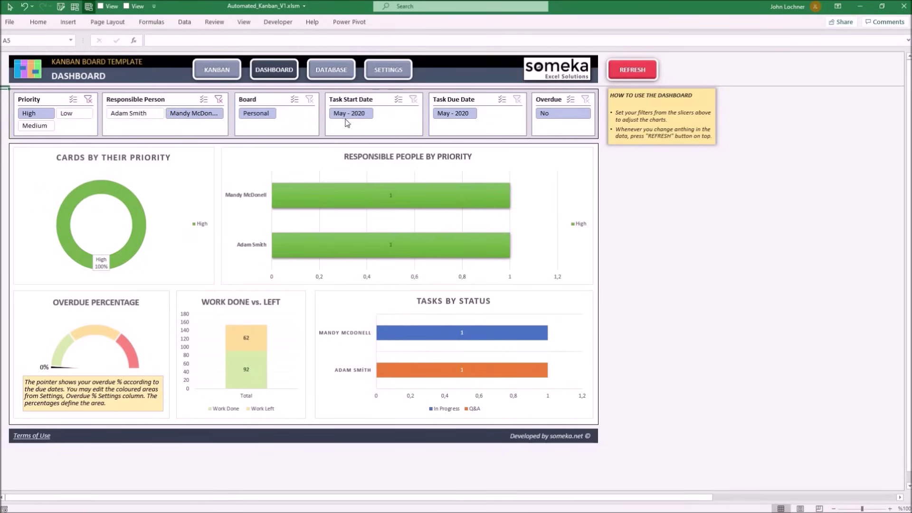
click(219, 99)
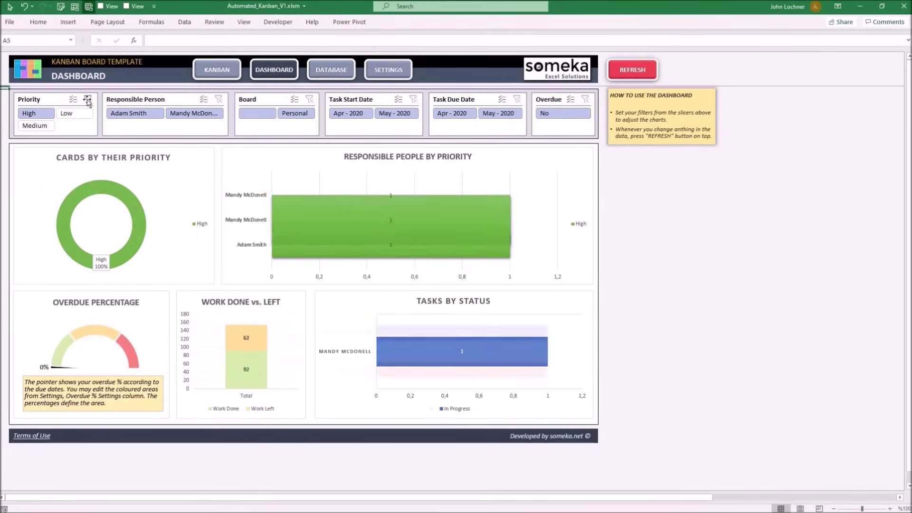
click(88, 100)
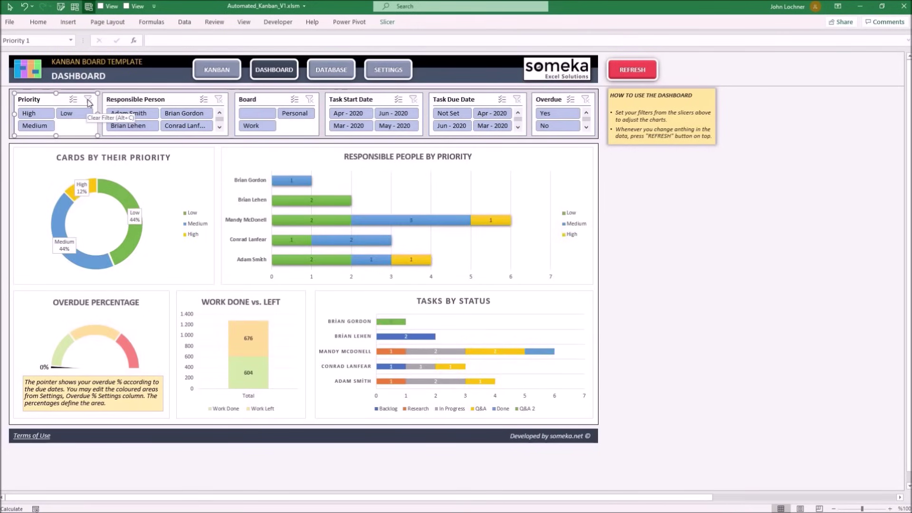
click(693, 243)
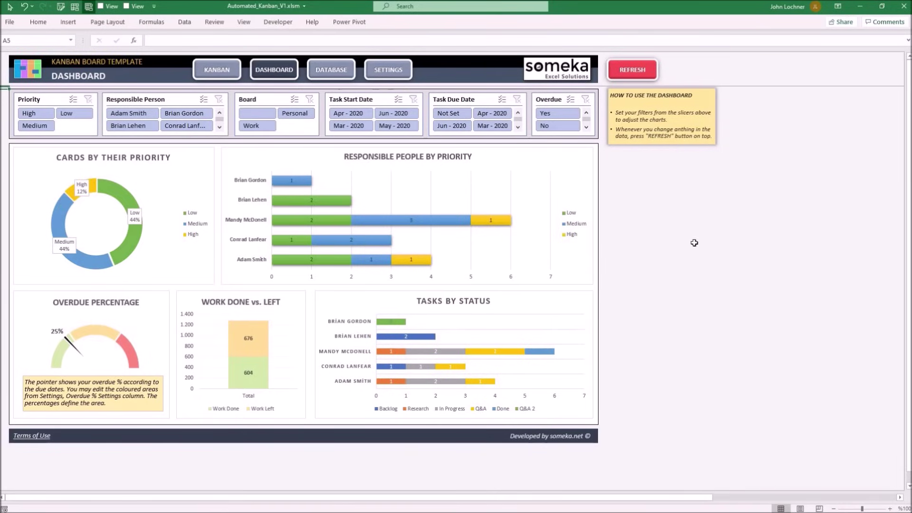
click(324, 72)
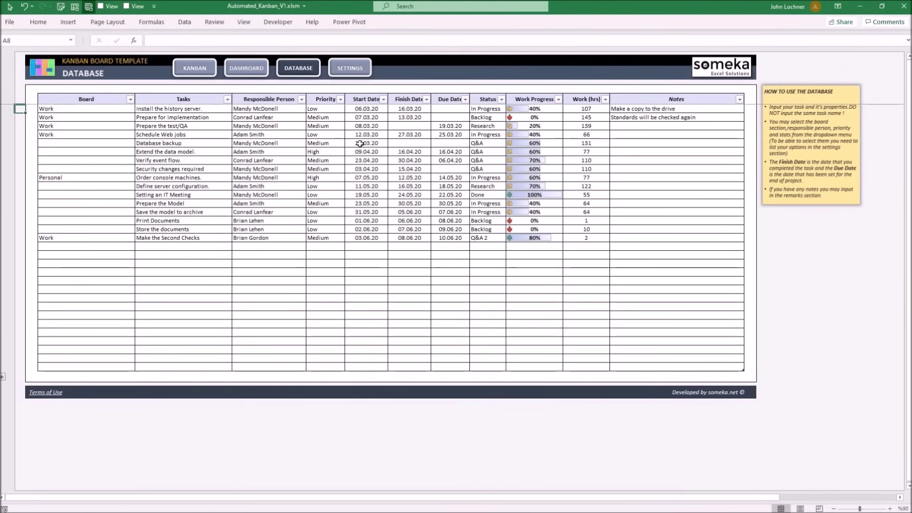
Step: Go back to the Kanban board to see Make the Second Checks under Q&A 2
click(209, 69)
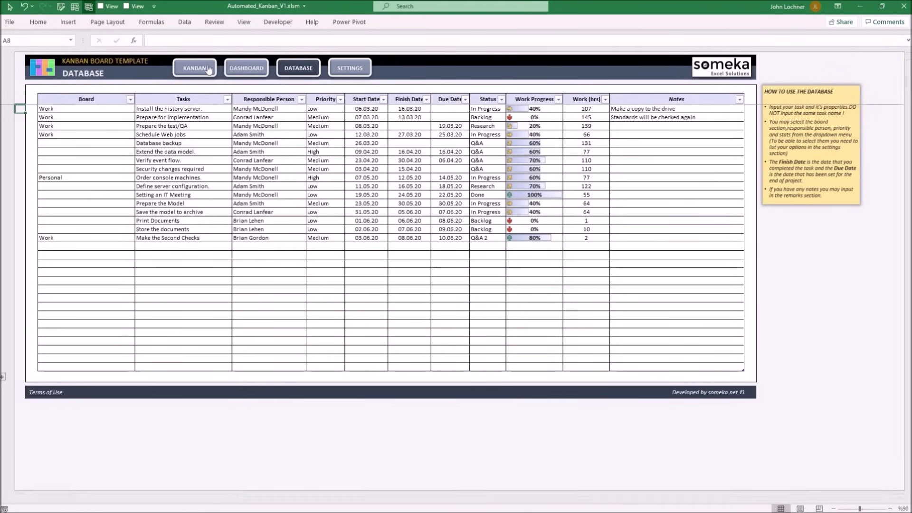